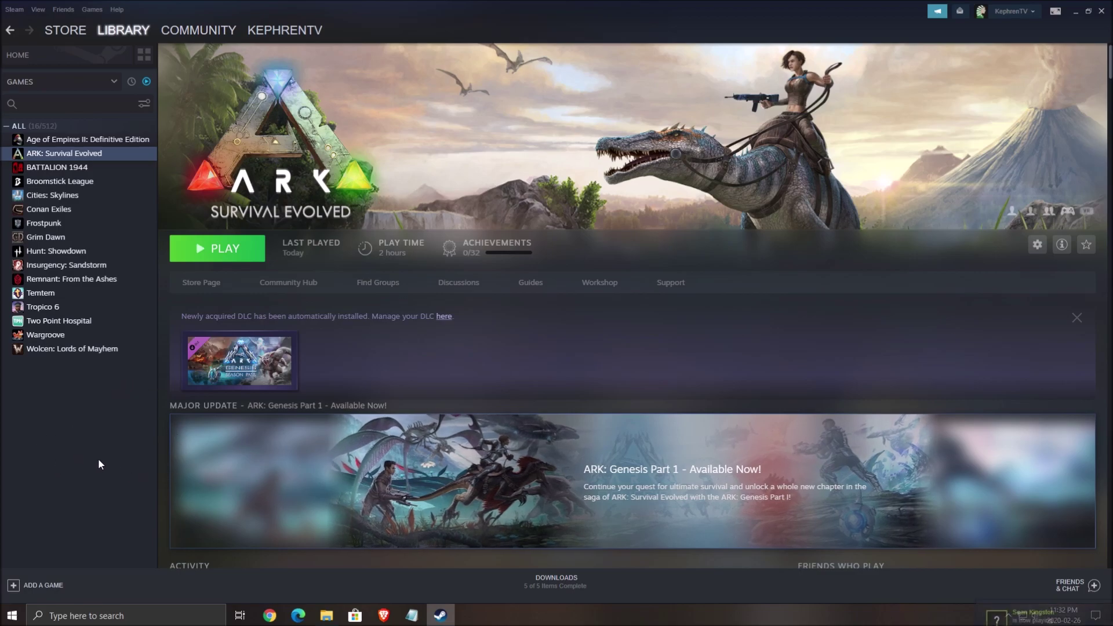
Search Windows for 'game mode' and open the Game Mode settings page.
click(87, 615)
text(f)
key(BackSpace)
text(game mode)
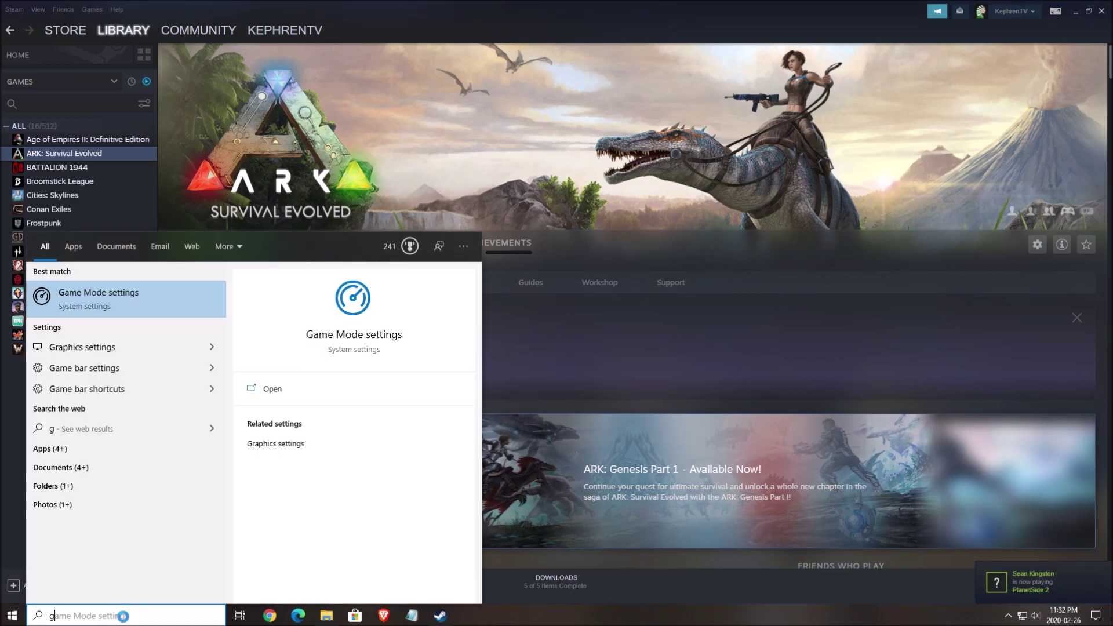
key(Return)
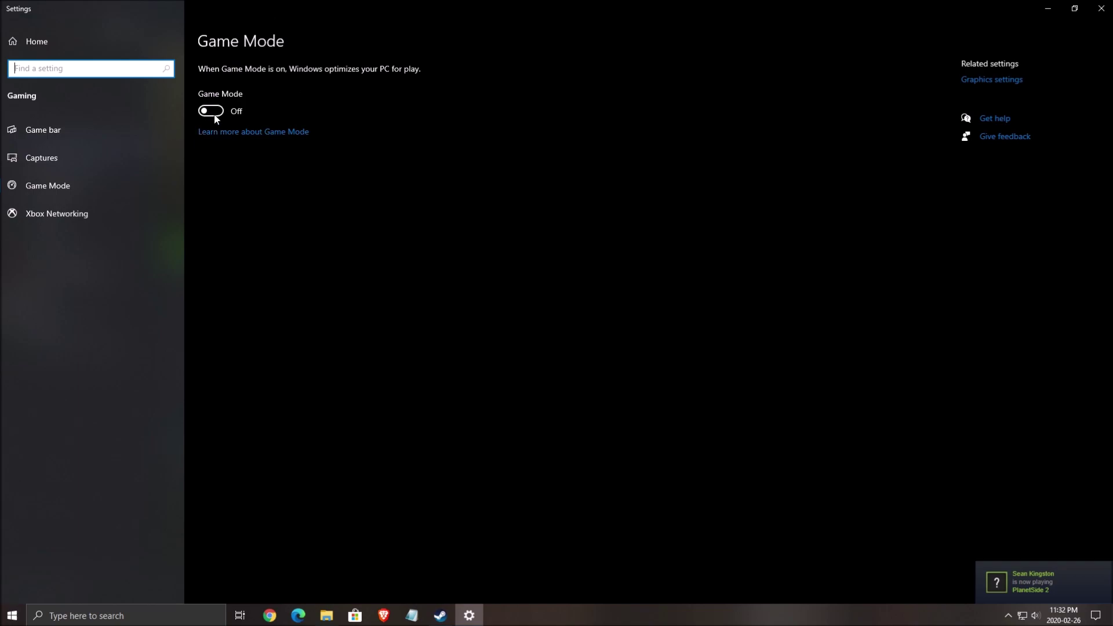
Check the Game bar and Captures pages to confirm background and audio recording are off.
click(36, 134)
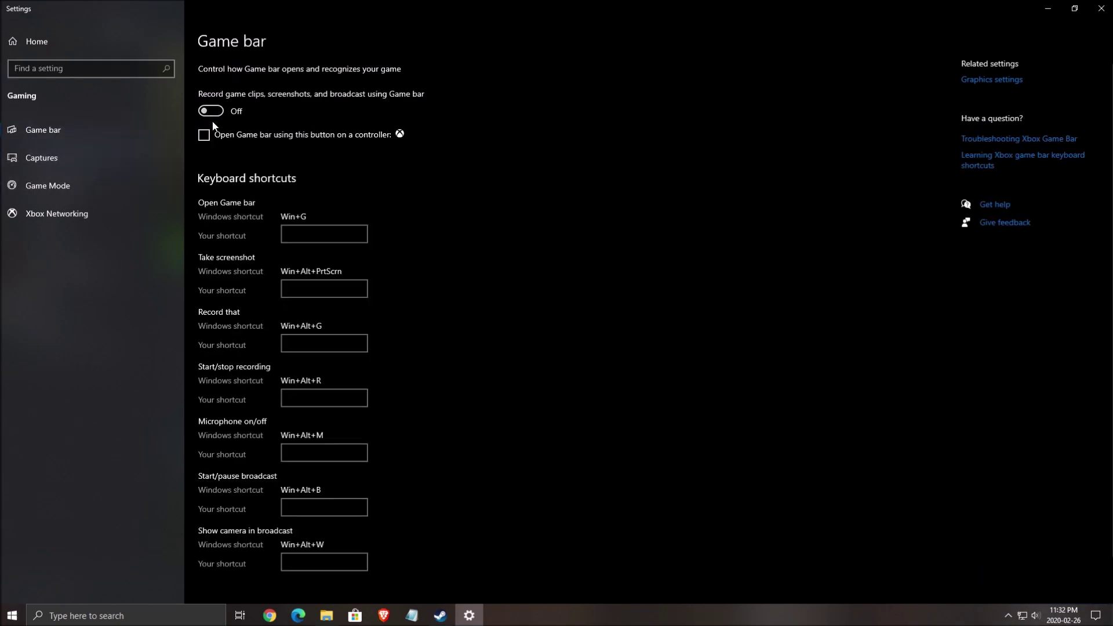
click(65, 168)
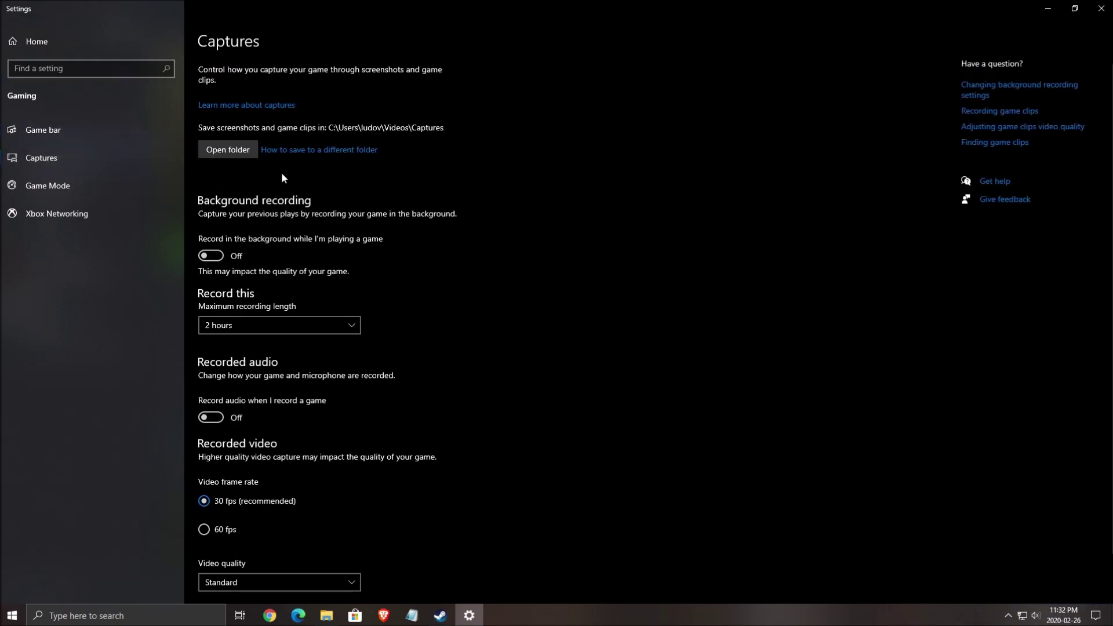
scroll(251, 227, down, 1)
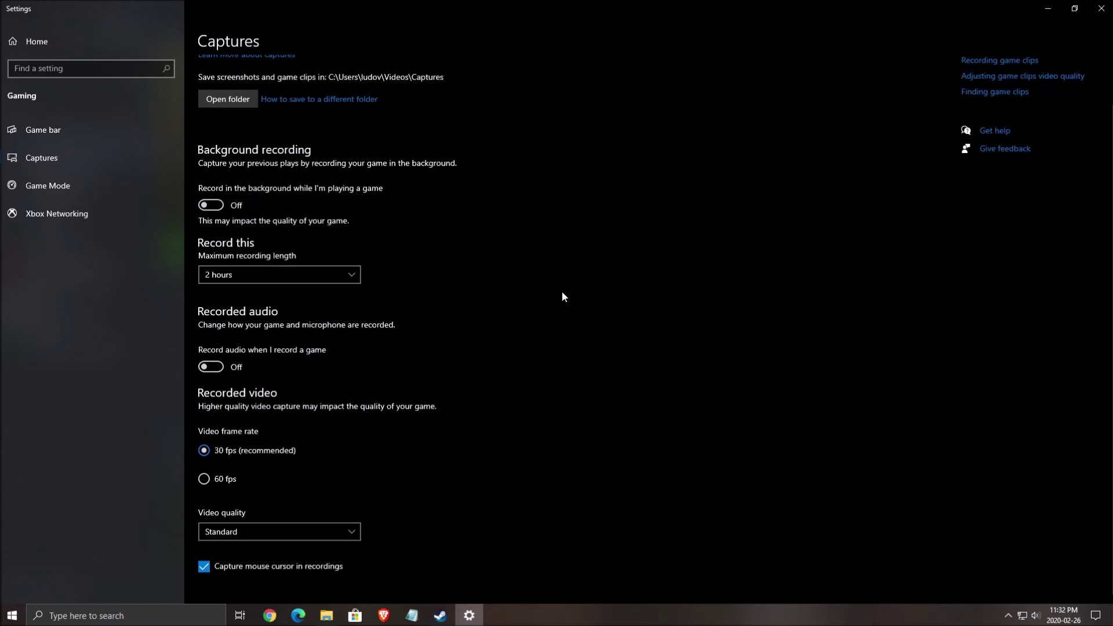
Close Windows Settings and bring up ARK: Survival Evolved's launch options from its Steam properties.
click(1101, 9)
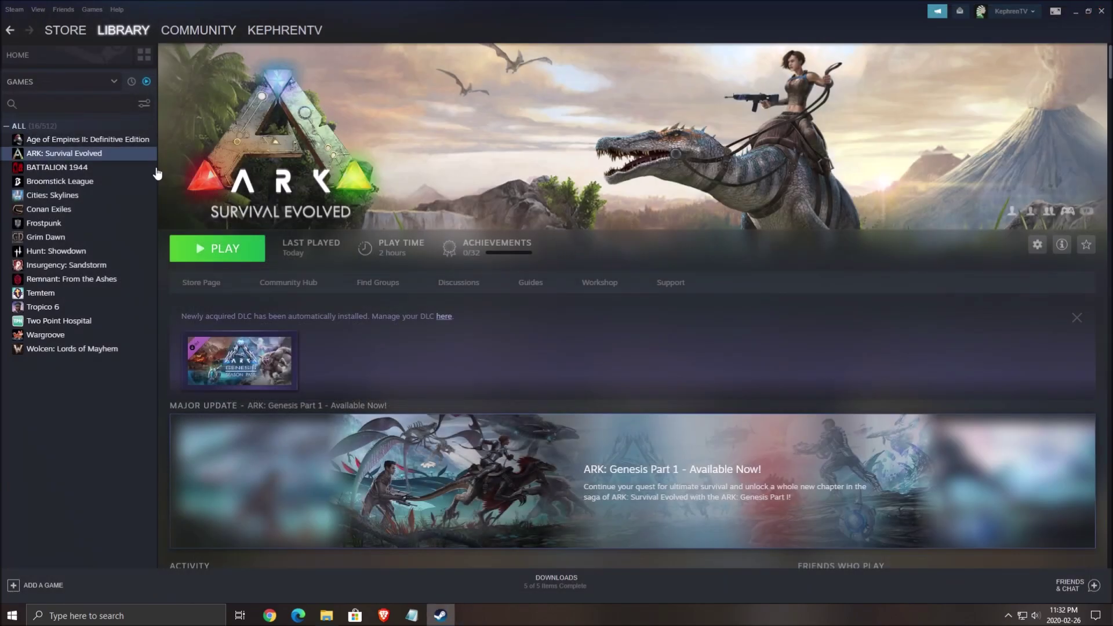
right_click(81, 155)
click(117, 230)
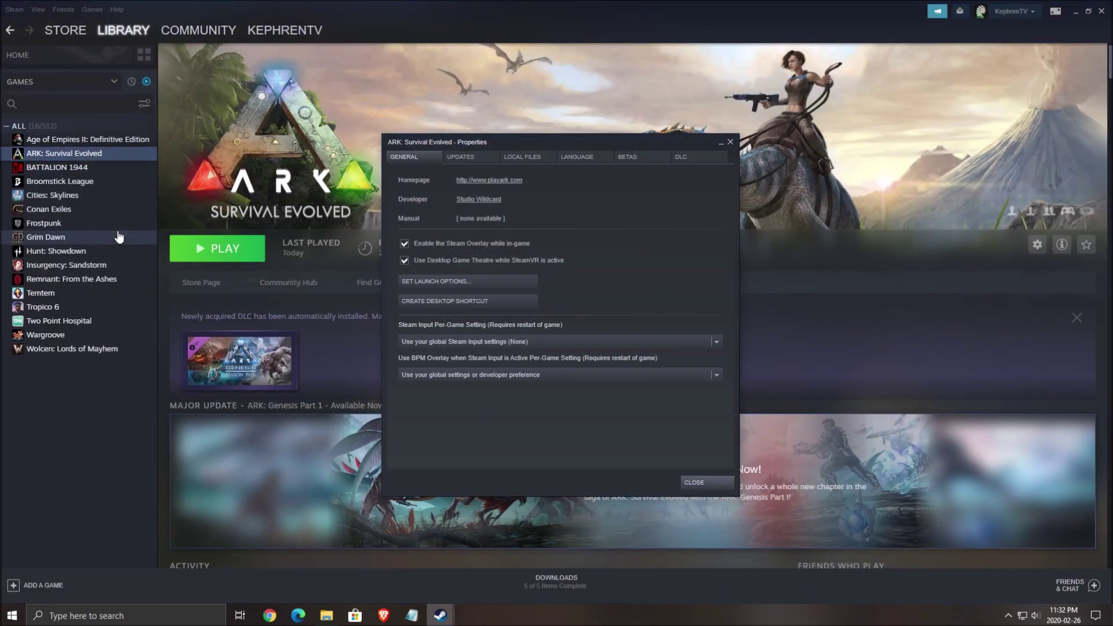
click(409, 281)
drag(526, 263, 482, 255)
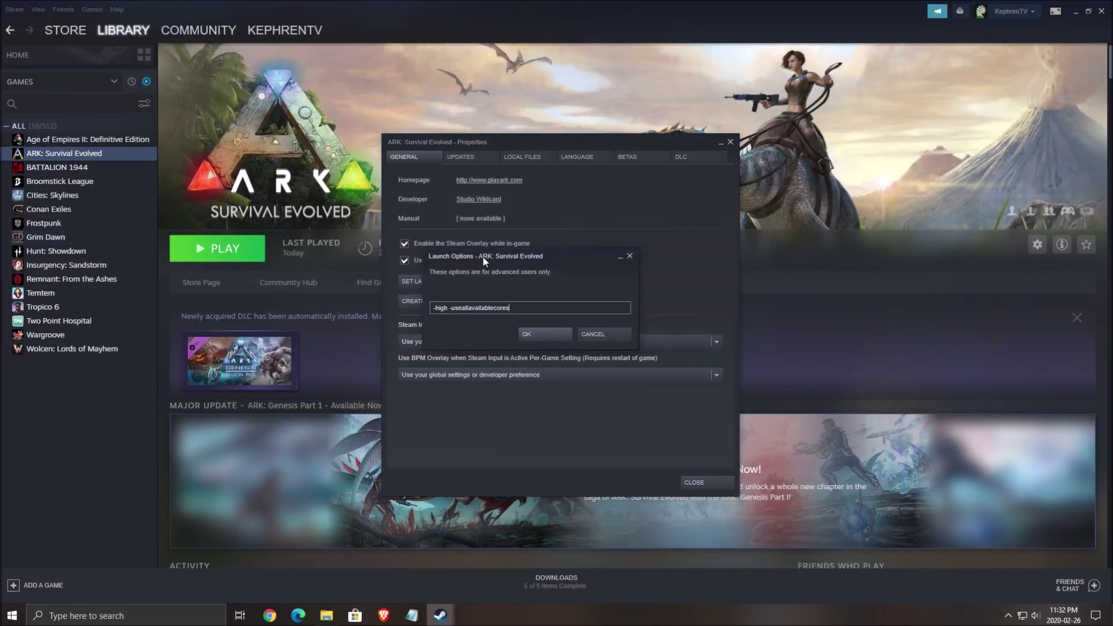
Set the launch options to -high -useallavailablecores and confirm with OK.
key(ctrl+a)
click(438, 313)
drag(450, 308, 488, 353)
click(545, 308)
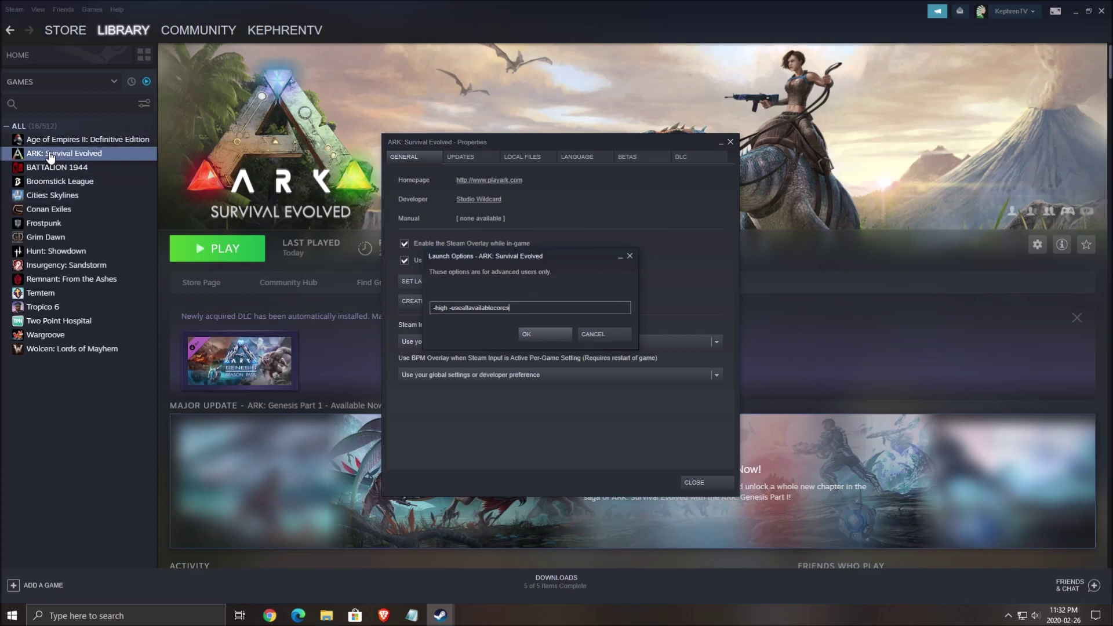
click(534, 332)
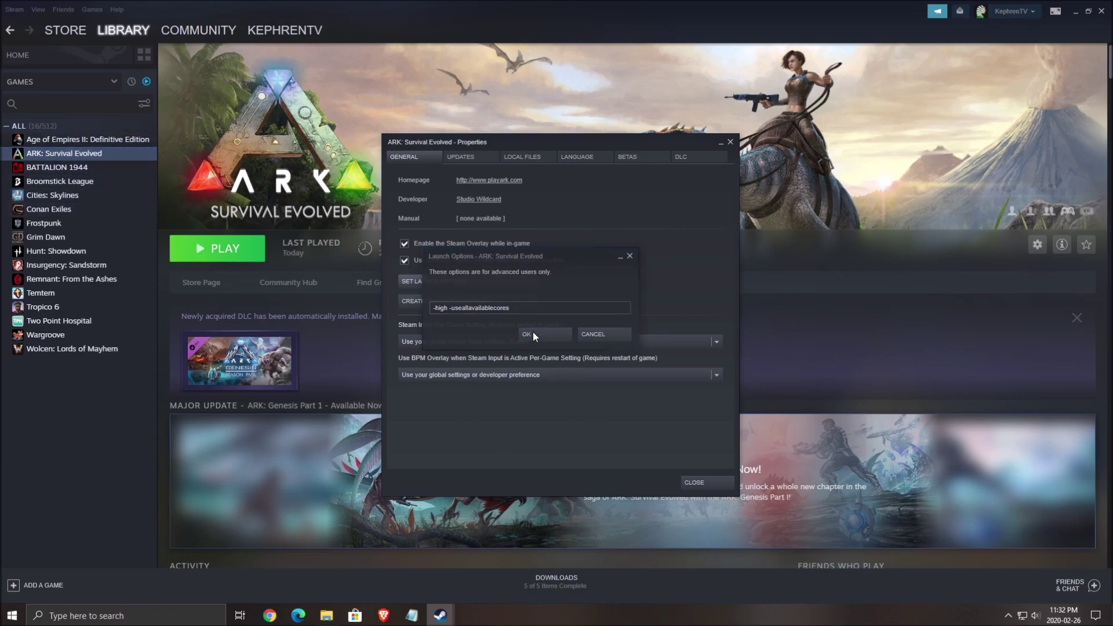
Close Properties and launch ARK, leaving 'Play ARK: Survival Evolved' selected among the launch choices.
click(694, 482)
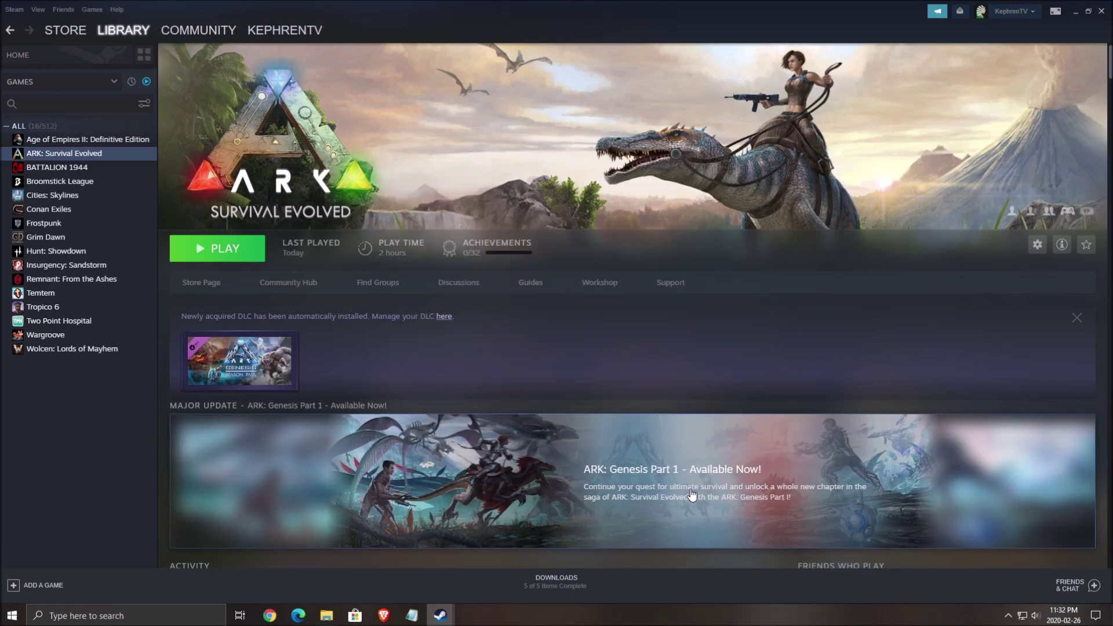
double_click(61, 153)
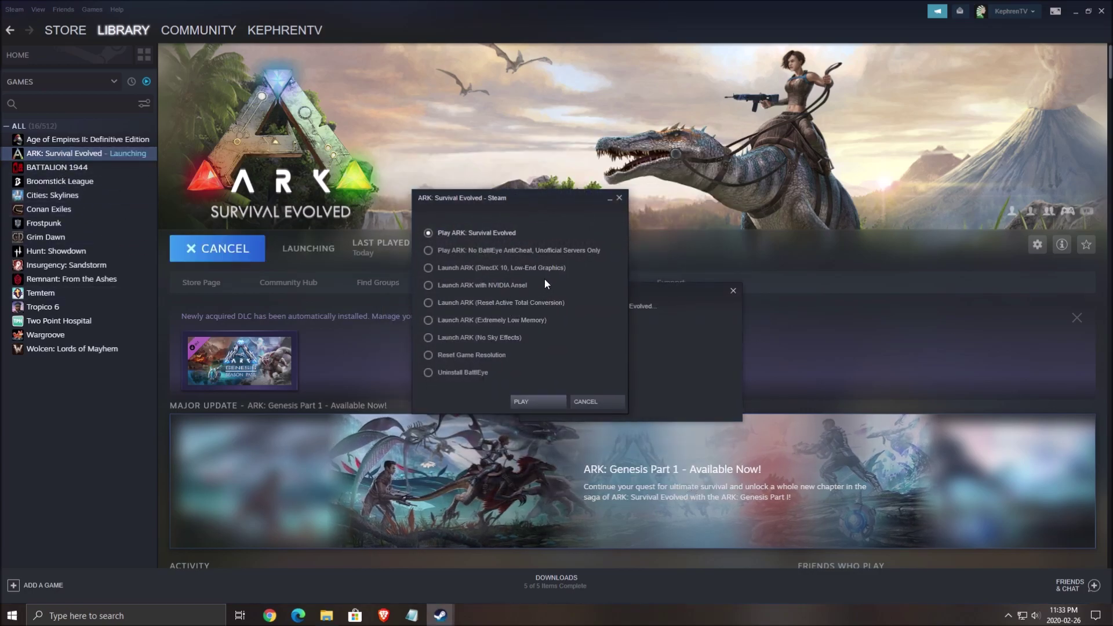
click(451, 268)
click(450, 320)
click(428, 337)
click(427, 232)
drag(512, 196, 491, 208)
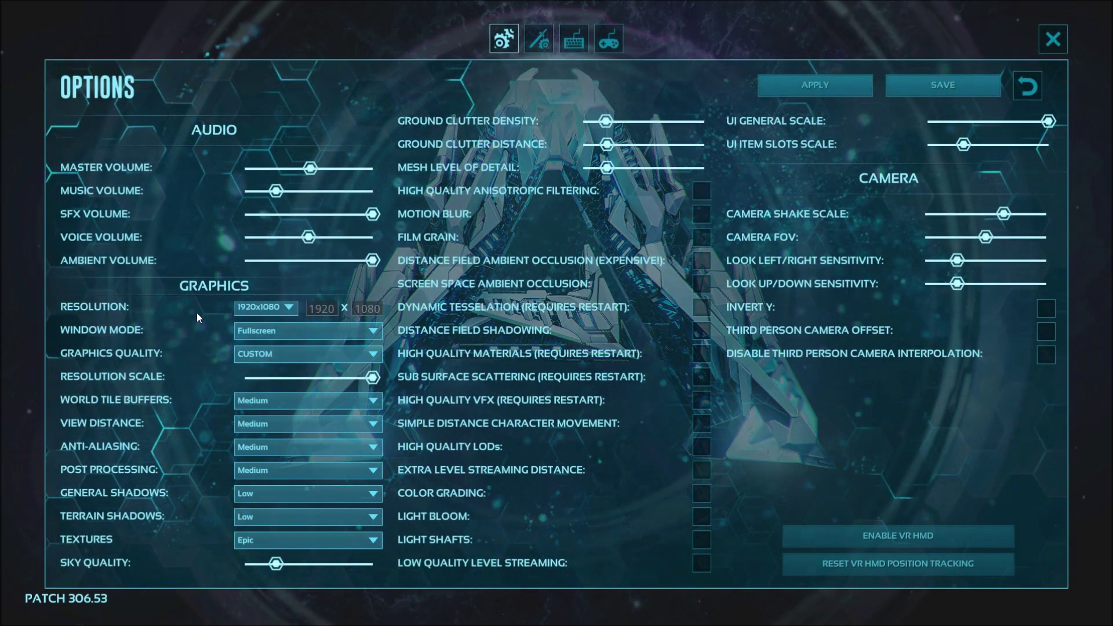
click(305, 332)
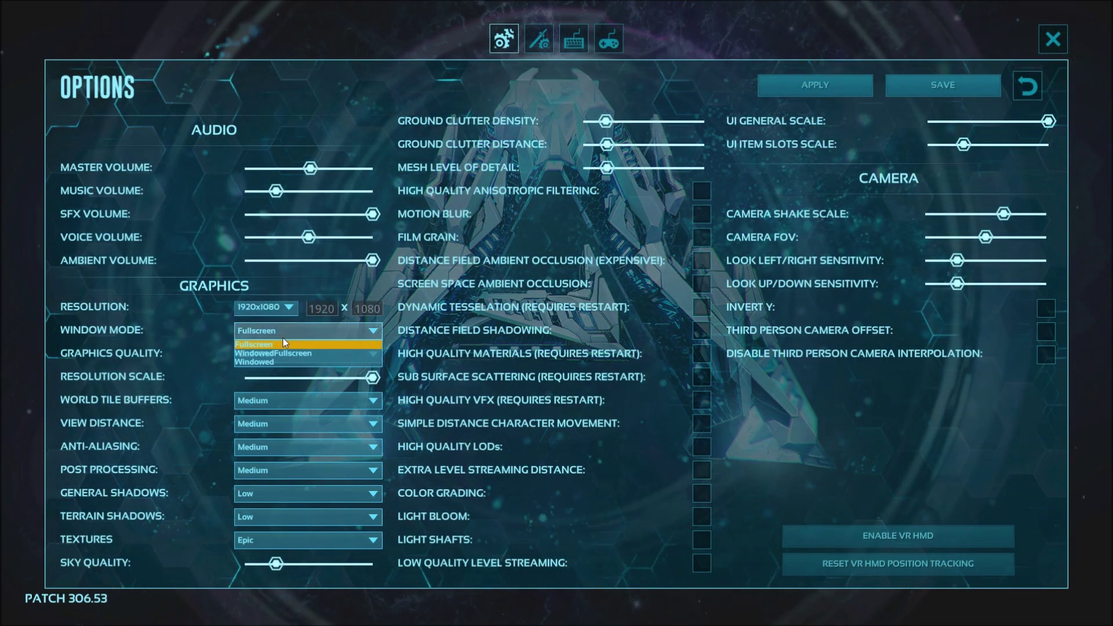
click(310, 328)
click(287, 328)
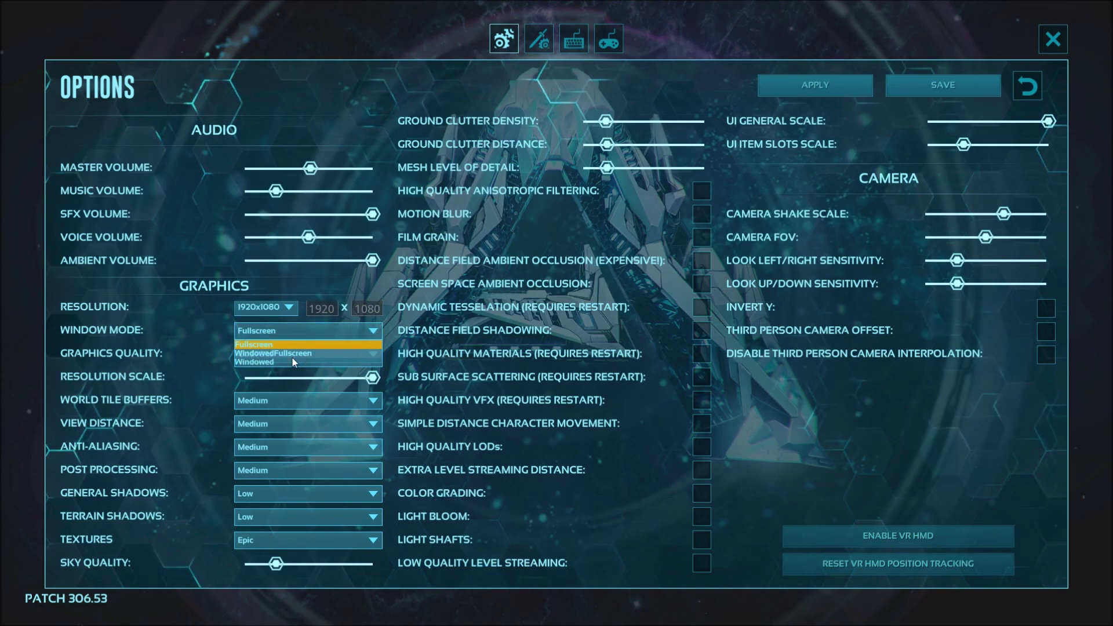
click(179, 332)
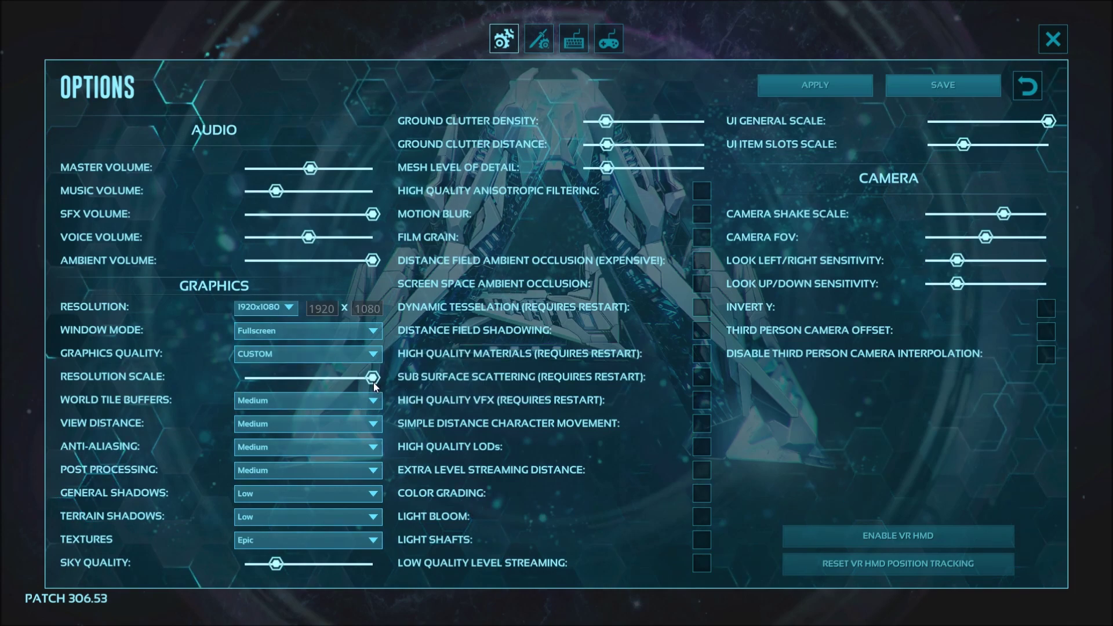
drag(372, 378, 559, 371)
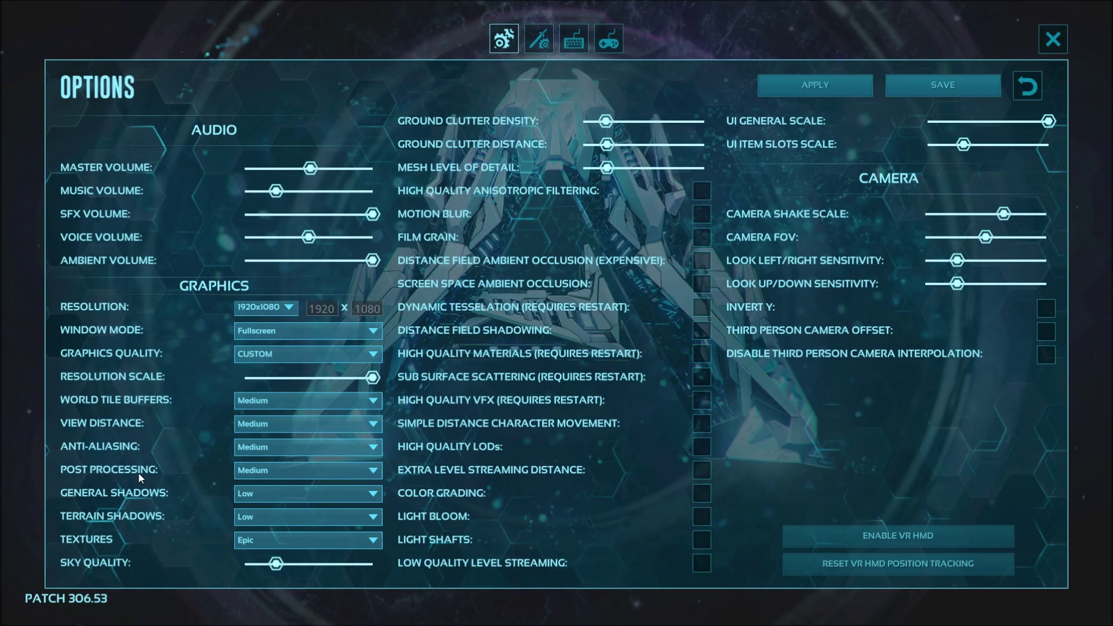
Keep World Tile Buffers, View Distance and Anti-Aliasing at Medium, and uncheck Low Quality Level Streaming.
click(307, 400)
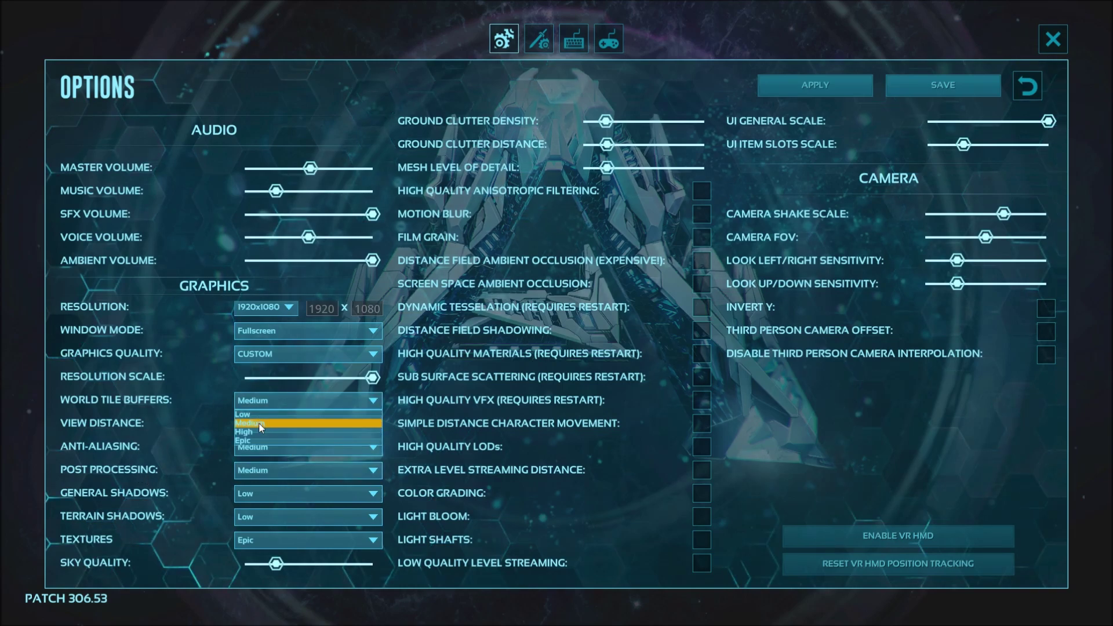
click(176, 412)
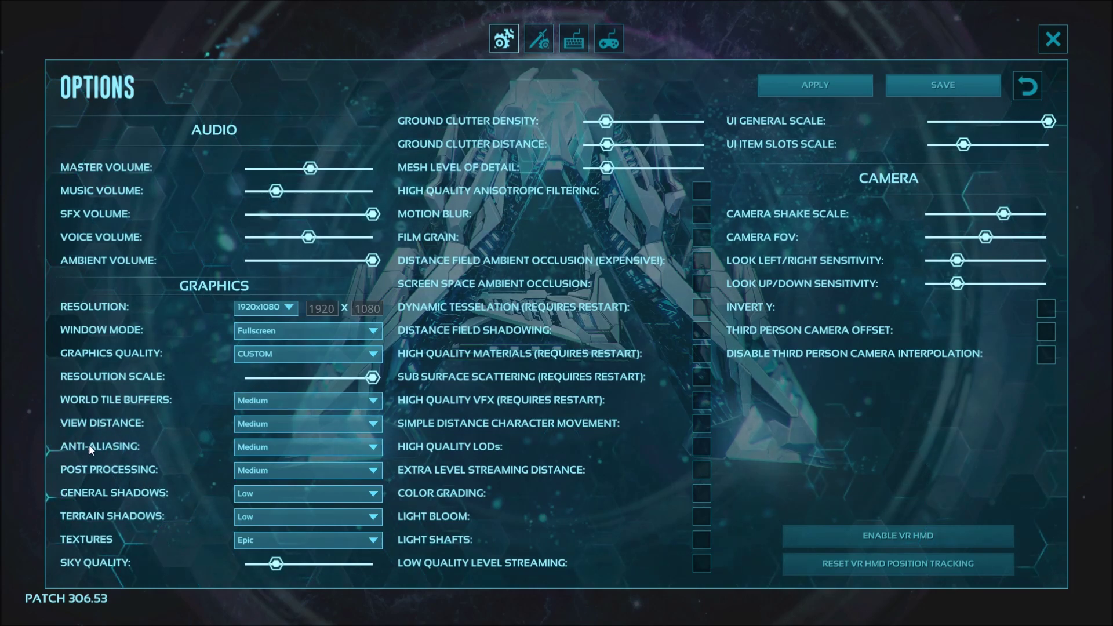
click(291, 423)
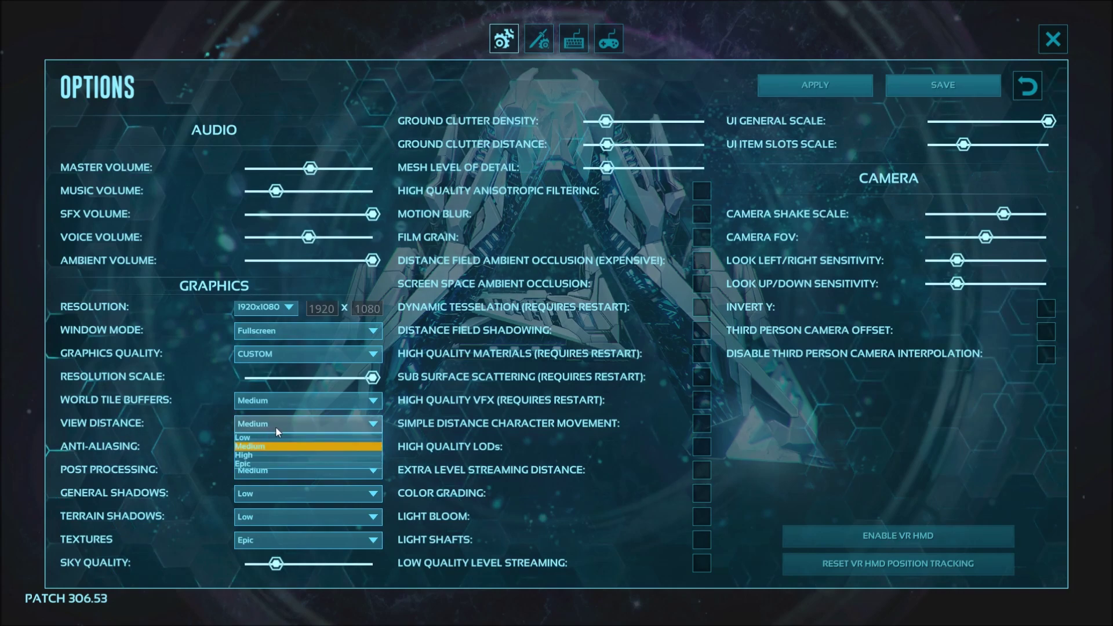
click(232, 425)
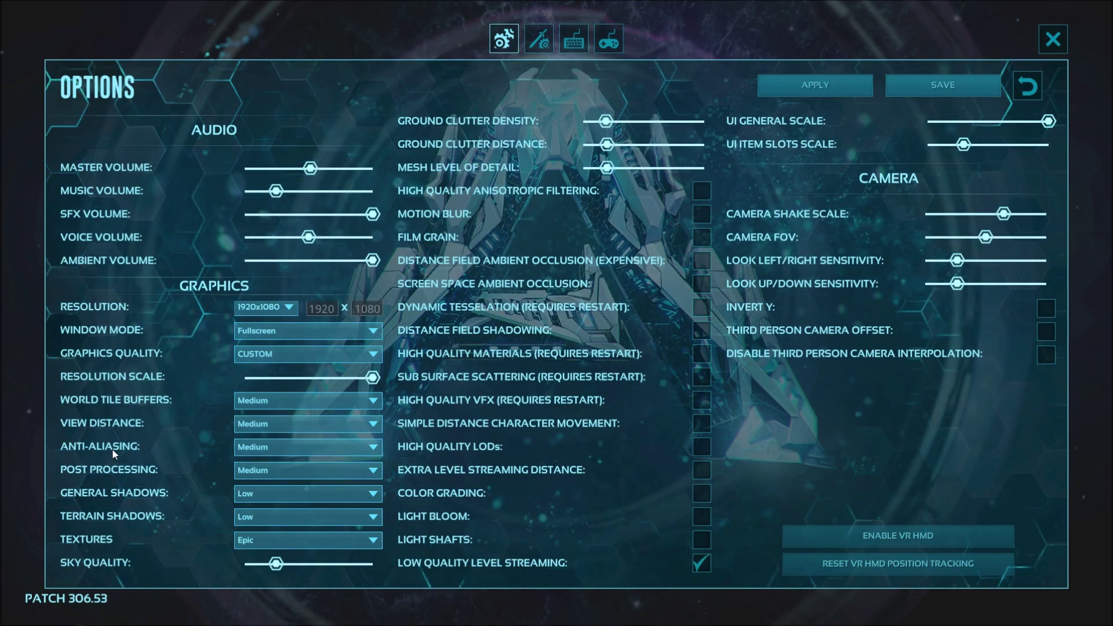
click(246, 448)
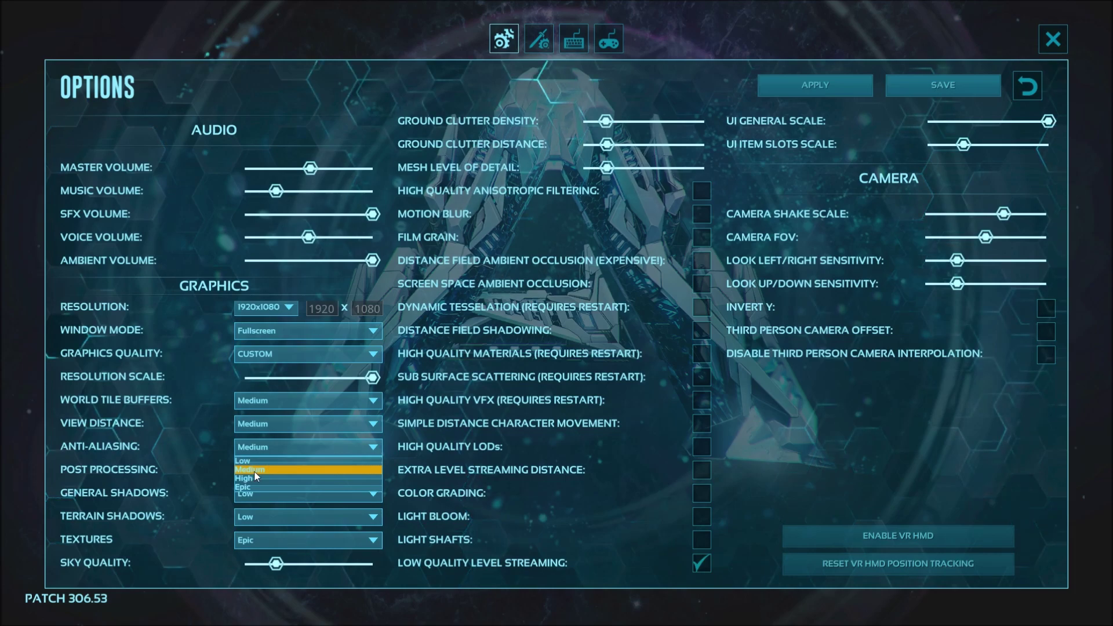
click(157, 439)
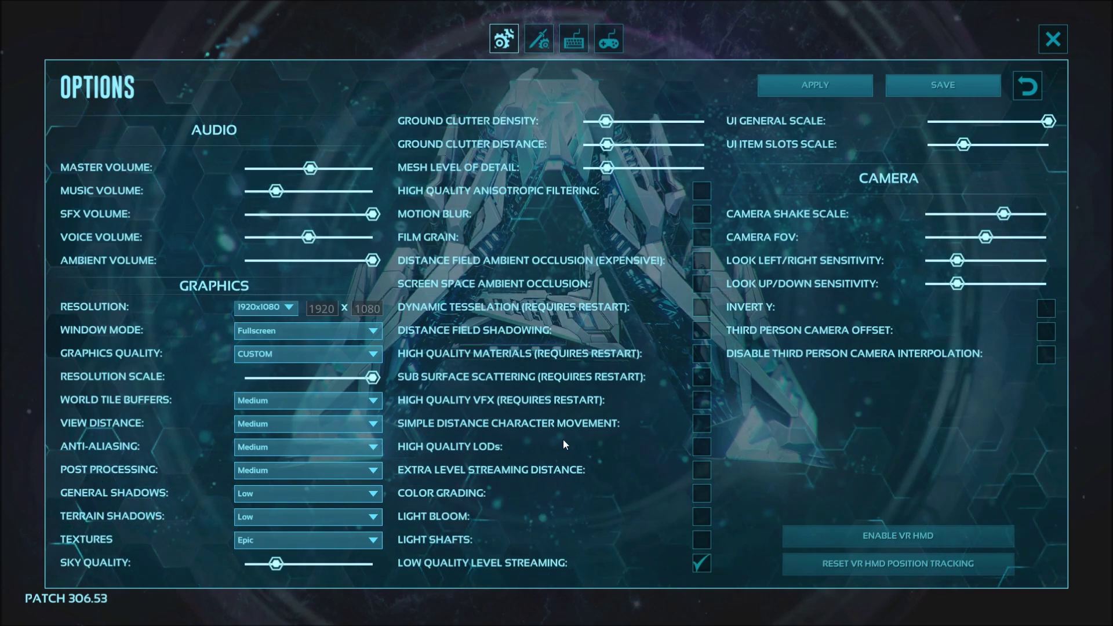
click(703, 563)
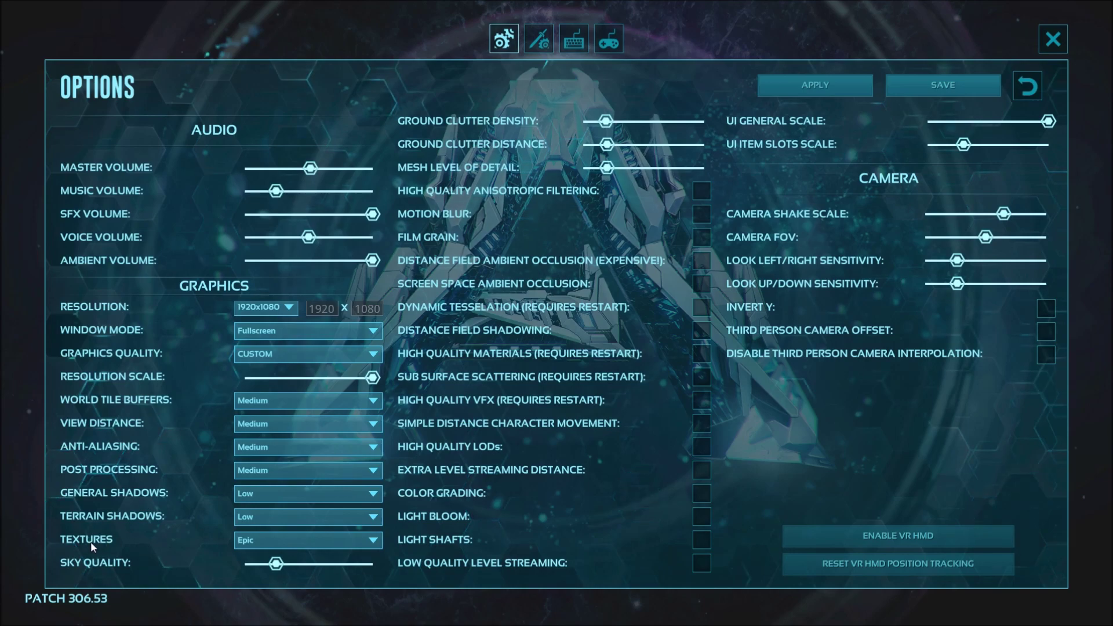
Keep Textures at Epic and set Sky Quality slightly above its minimum.
click(278, 534)
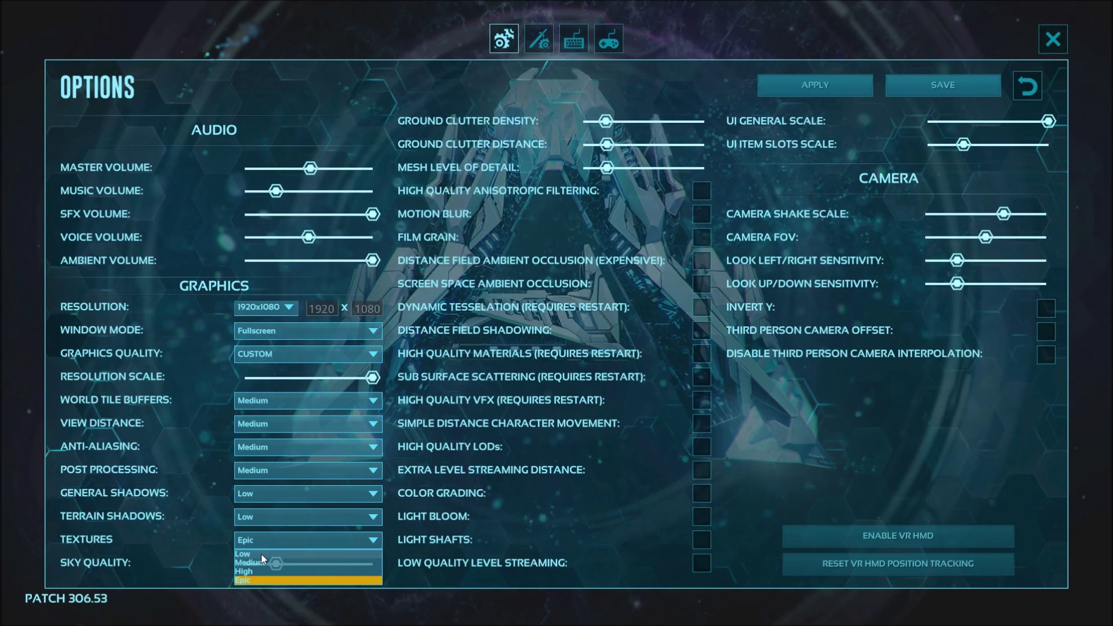
click(147, 534)
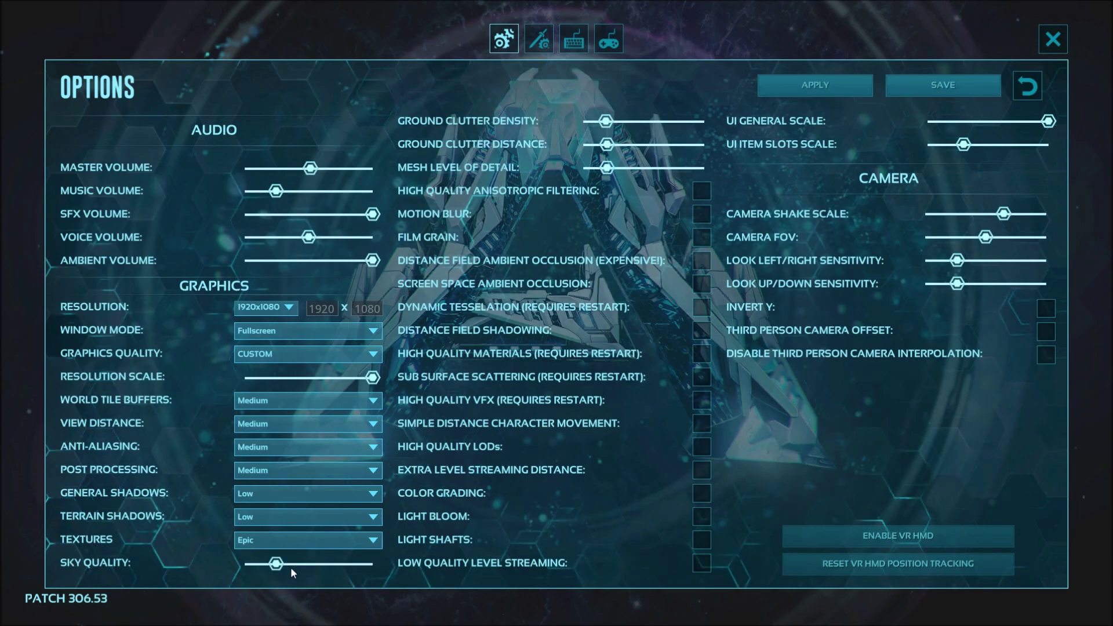
drag(276, 571, 158, 576)
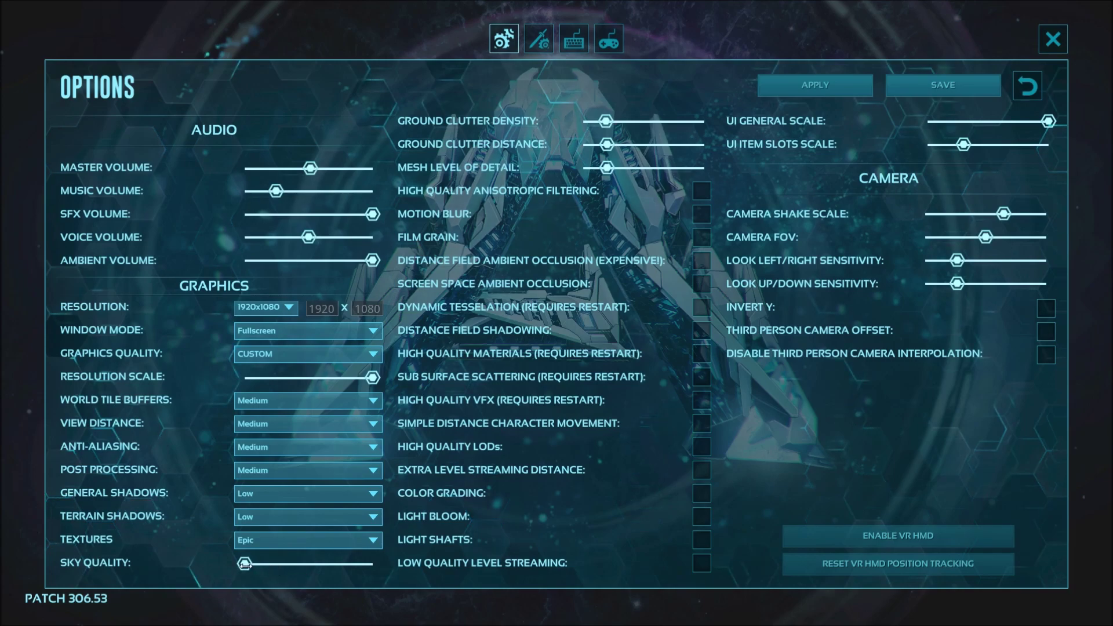
drag(246, 565, 270, 565)
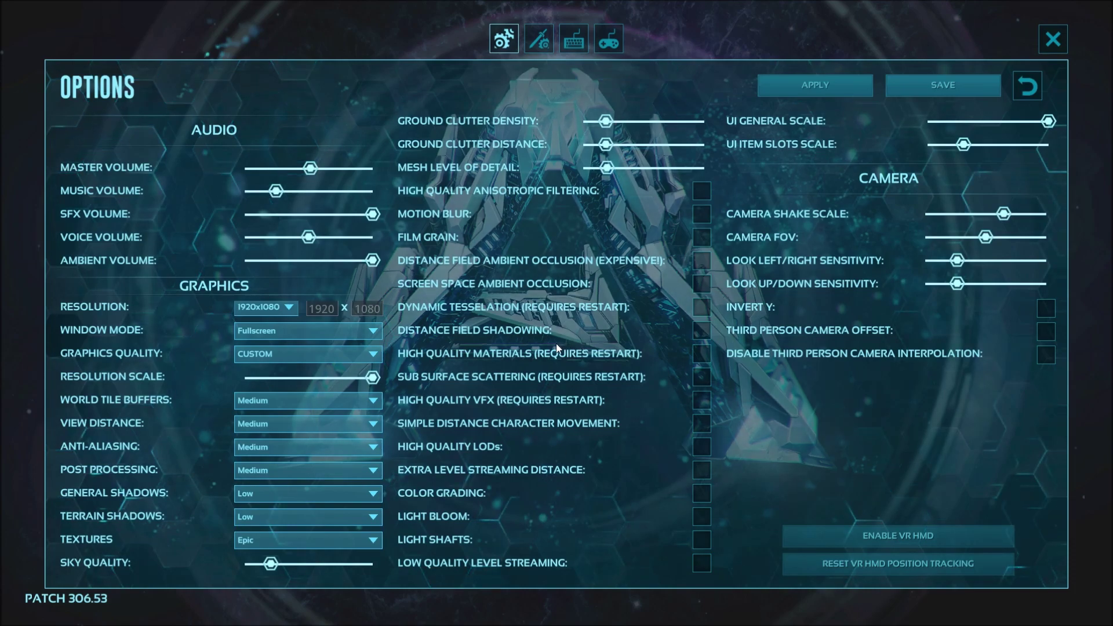
Apply the graphics settings, leave Options, and Alt+Tab to the desktop.
click(816, 86)
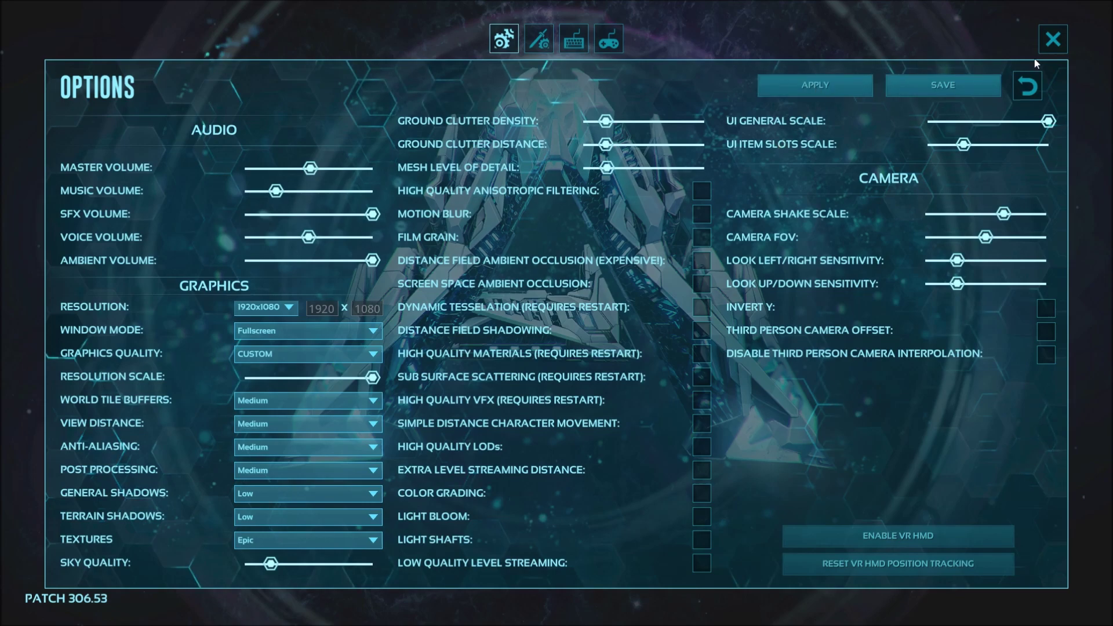
click(1052, 39)
key(alt+Tab)
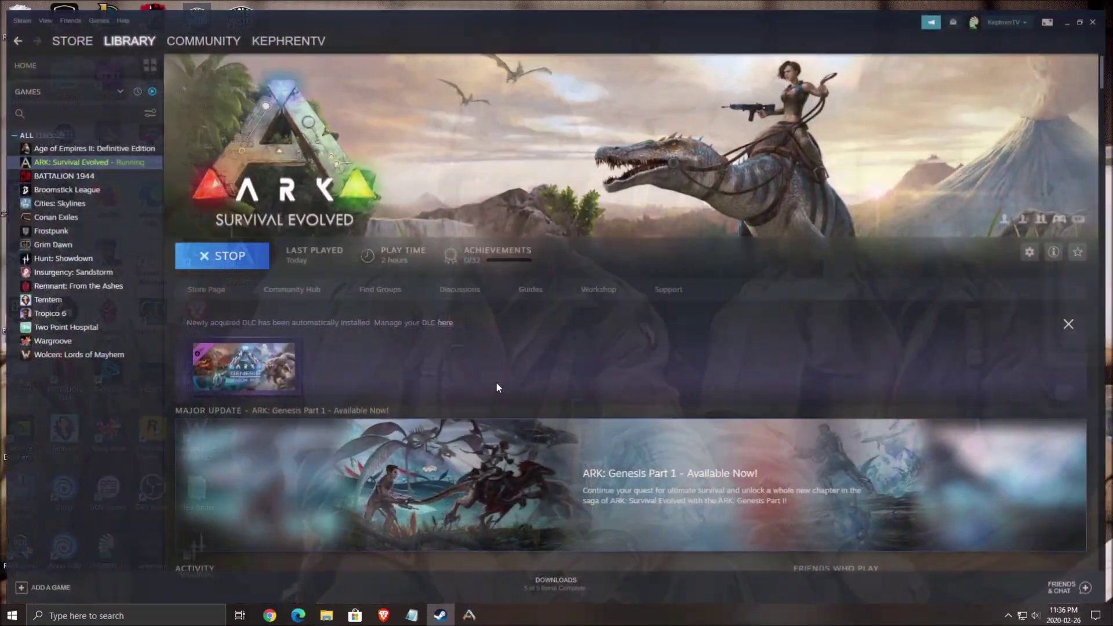
Bring forward the File Explorer window showing ARK's WindowsNoEditor config folder.
click(326, 616)
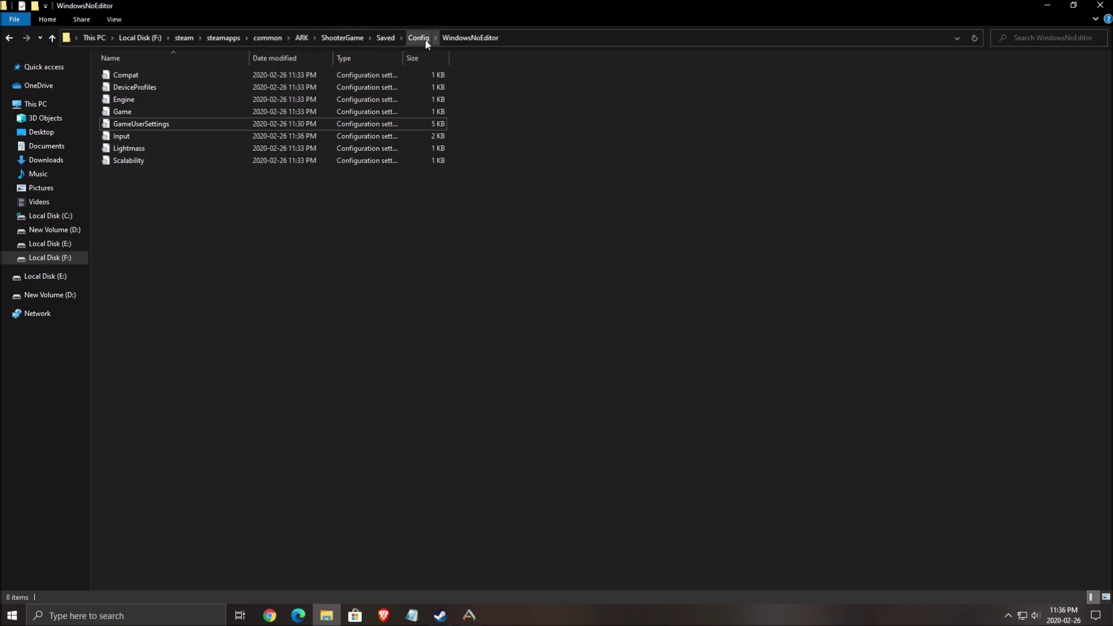
double_click(152, 124)
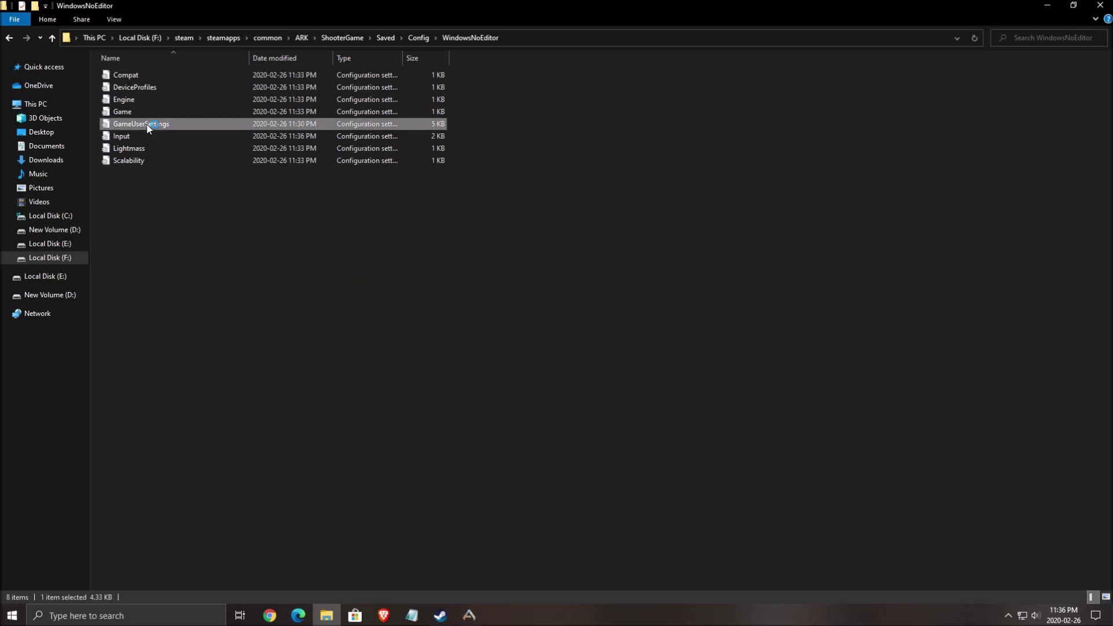
scroll(380, 290, down, 7)
scroll(380, 290, down, 20)
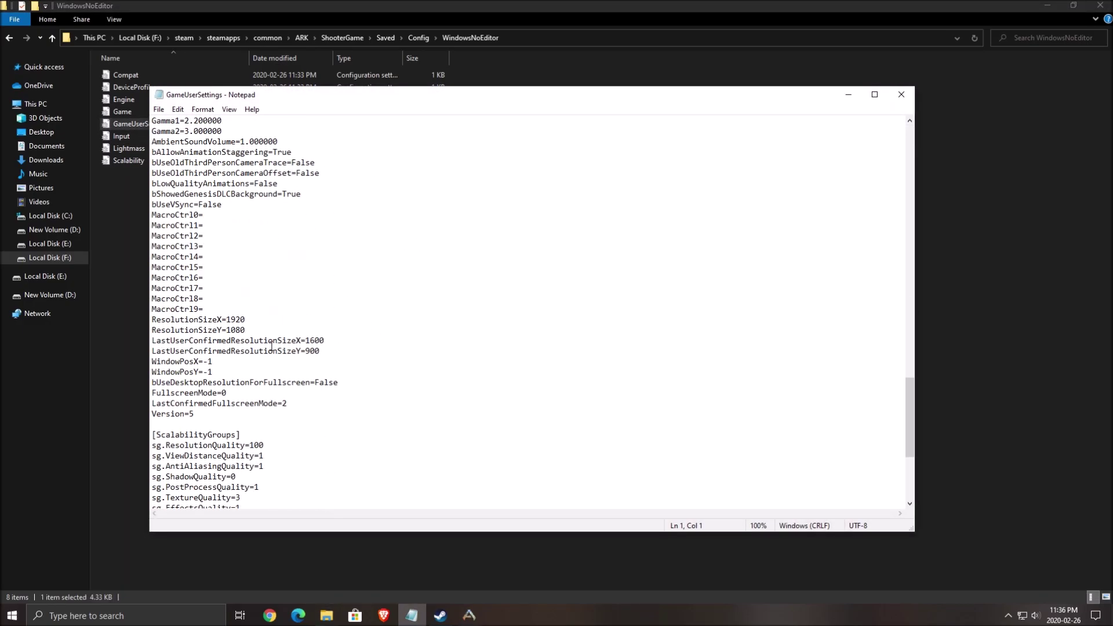
double_click(232, 309)
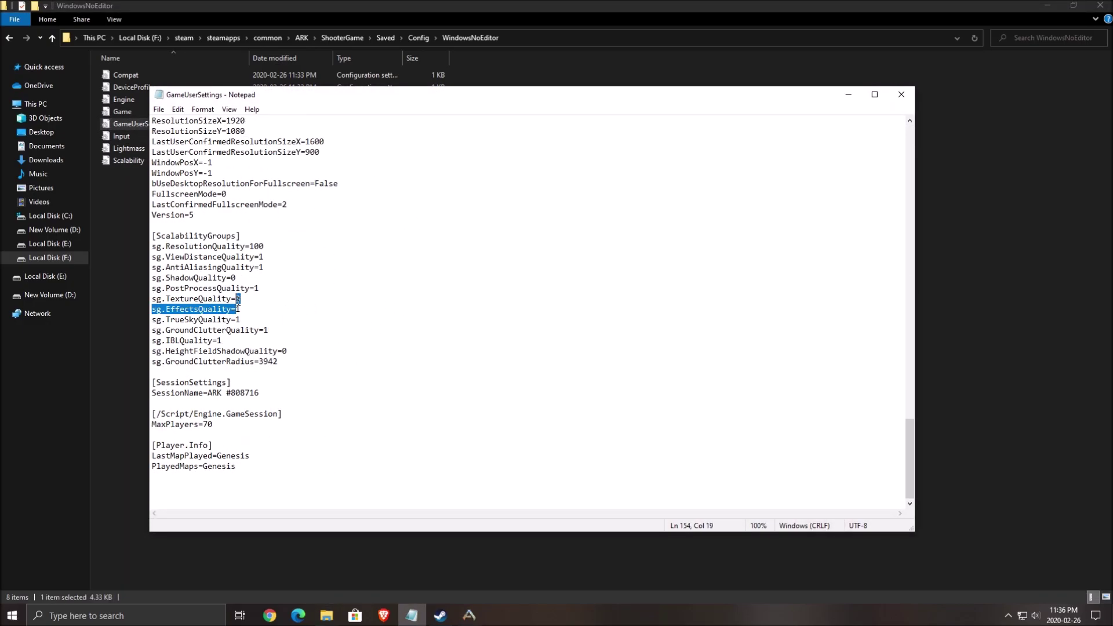
drag(171, 309, 240, 308)
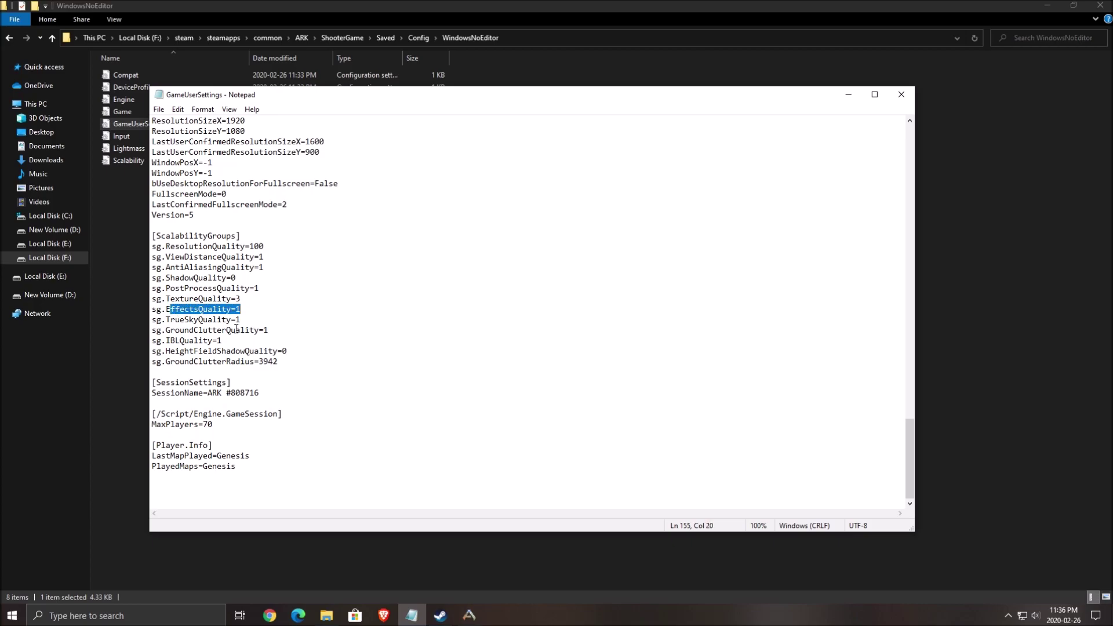
click(169, 319)
drag(170, 330, 240, 309)
click(239, 311)
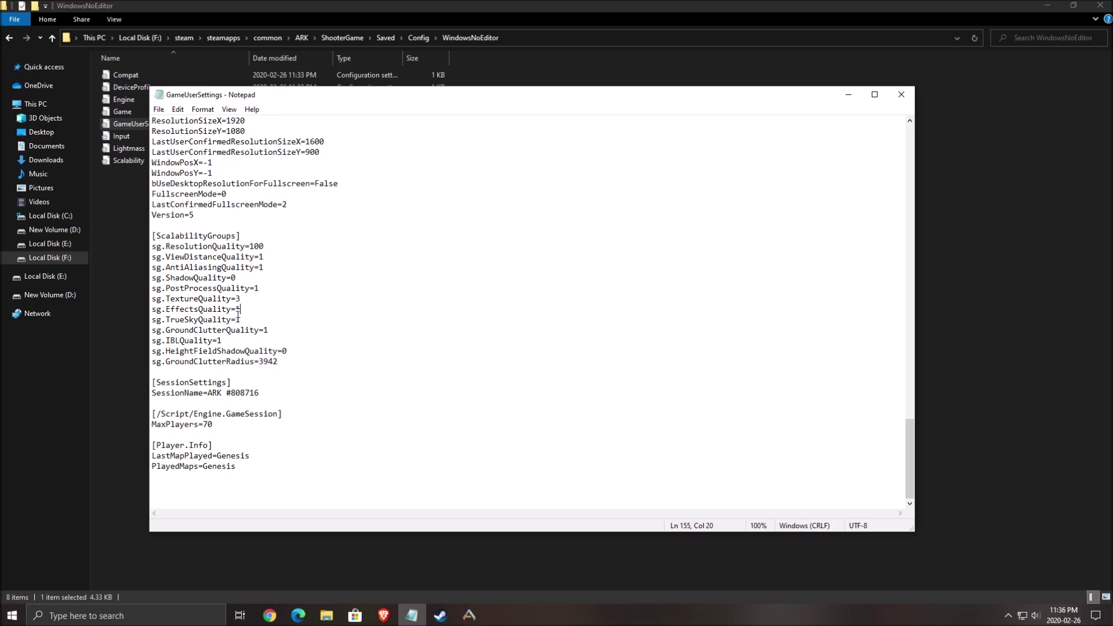
drag(152, 320, 240, 320)
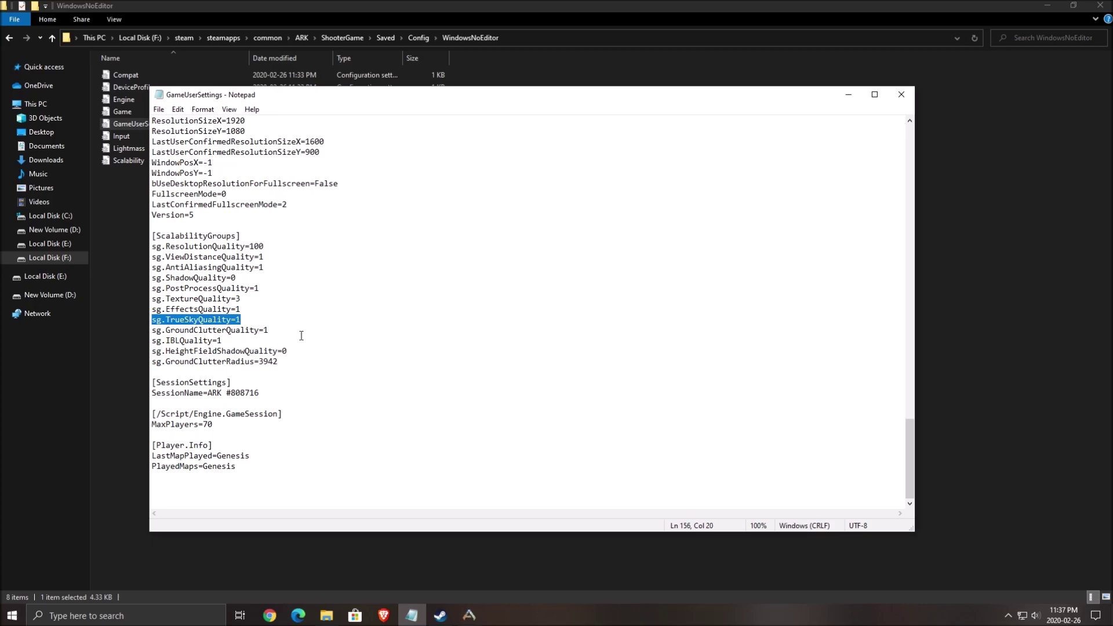
drag(301, 336, 240, 320)
click(245, 311)
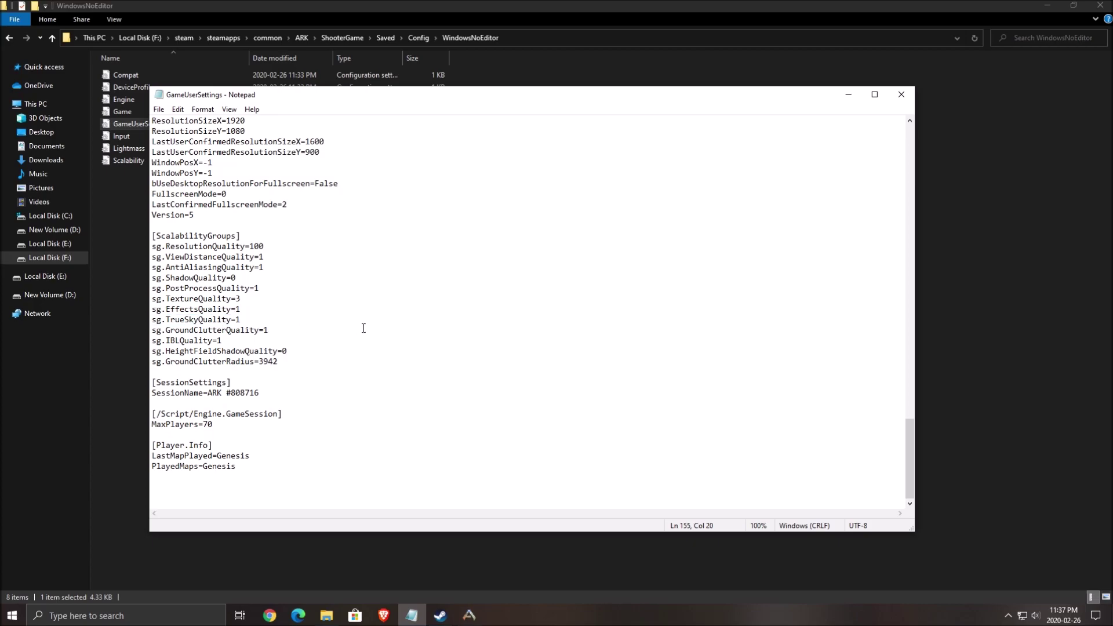
key(Home)
key(shift+End)
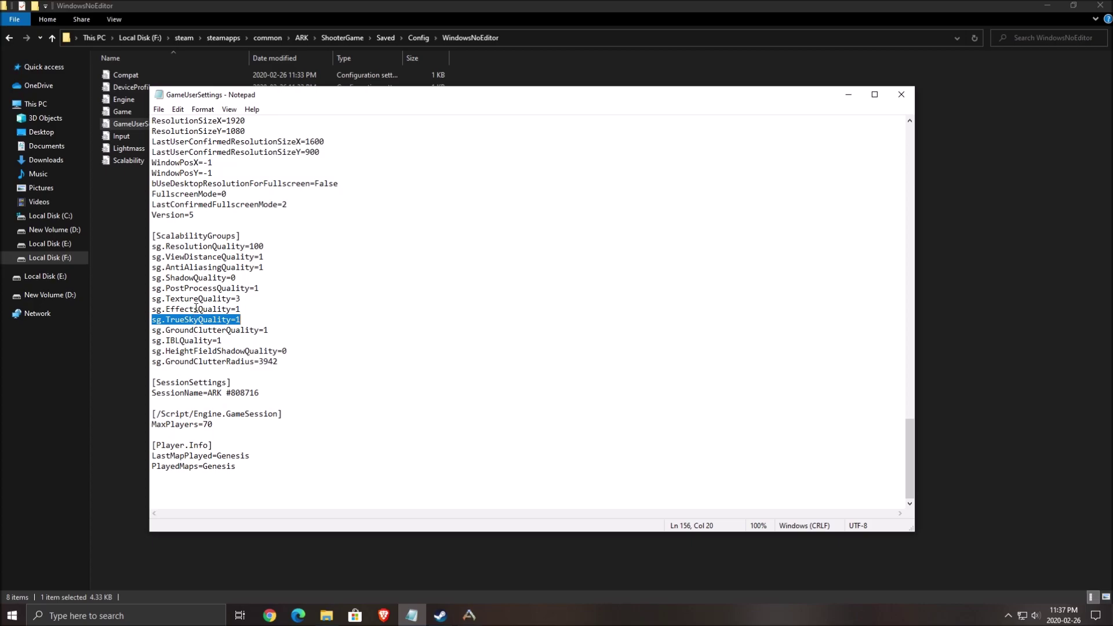
click(204, 328)
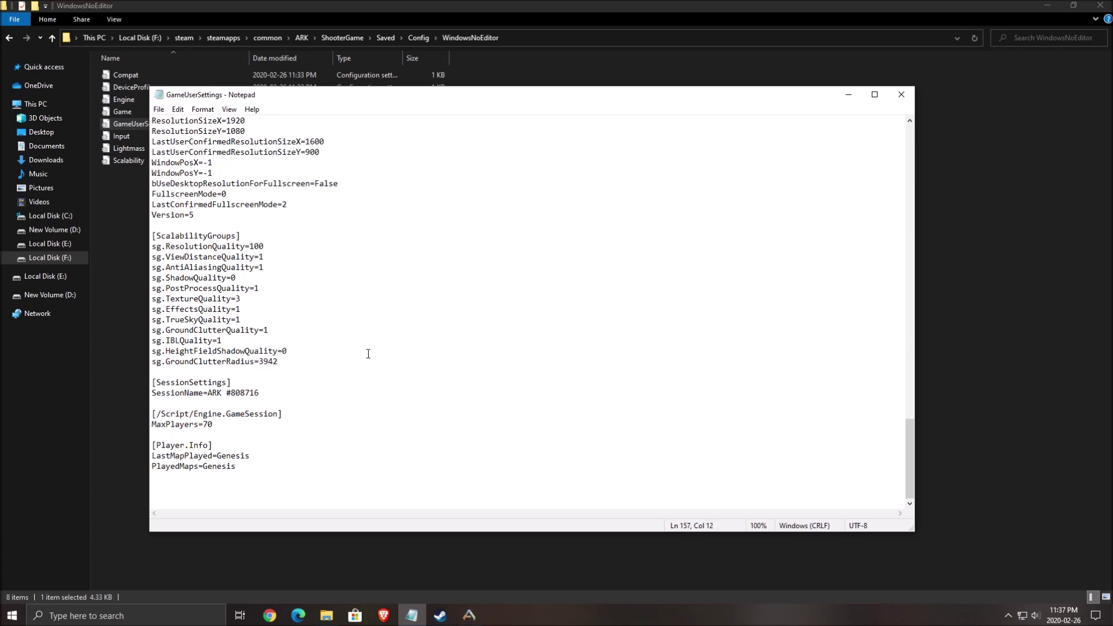
drag(520, 101, 546, 101)
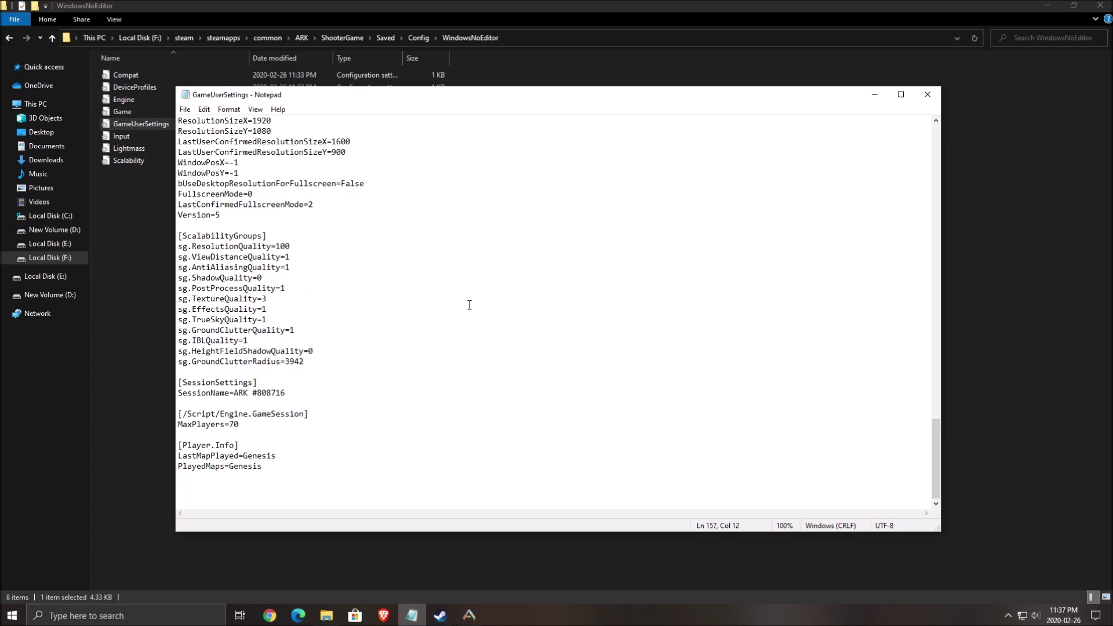
click(927, 94)
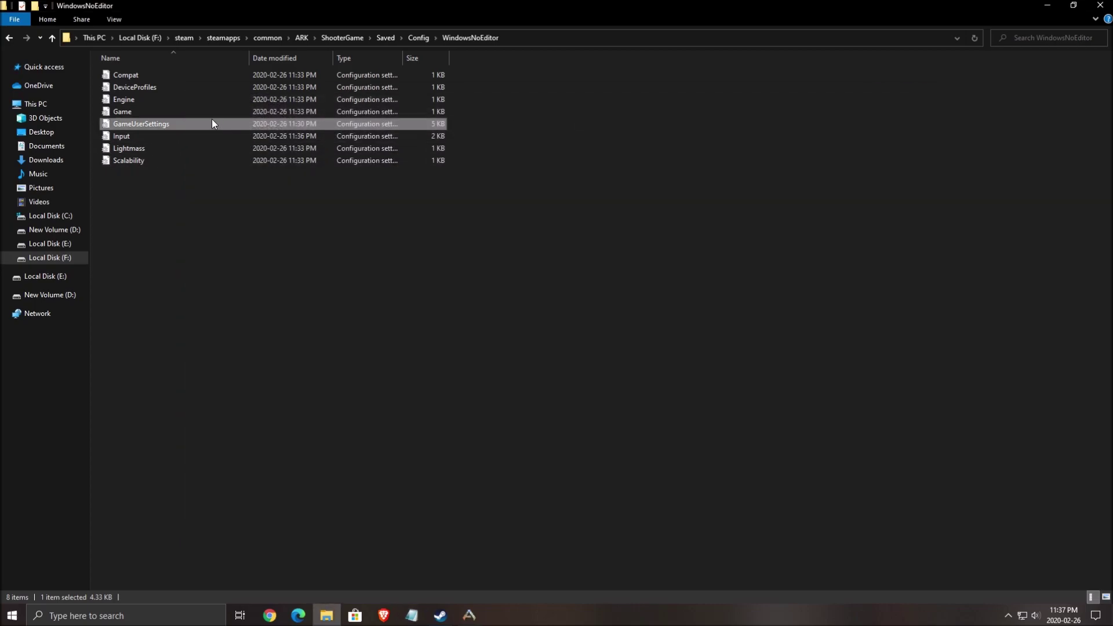
right_click(152, 124)
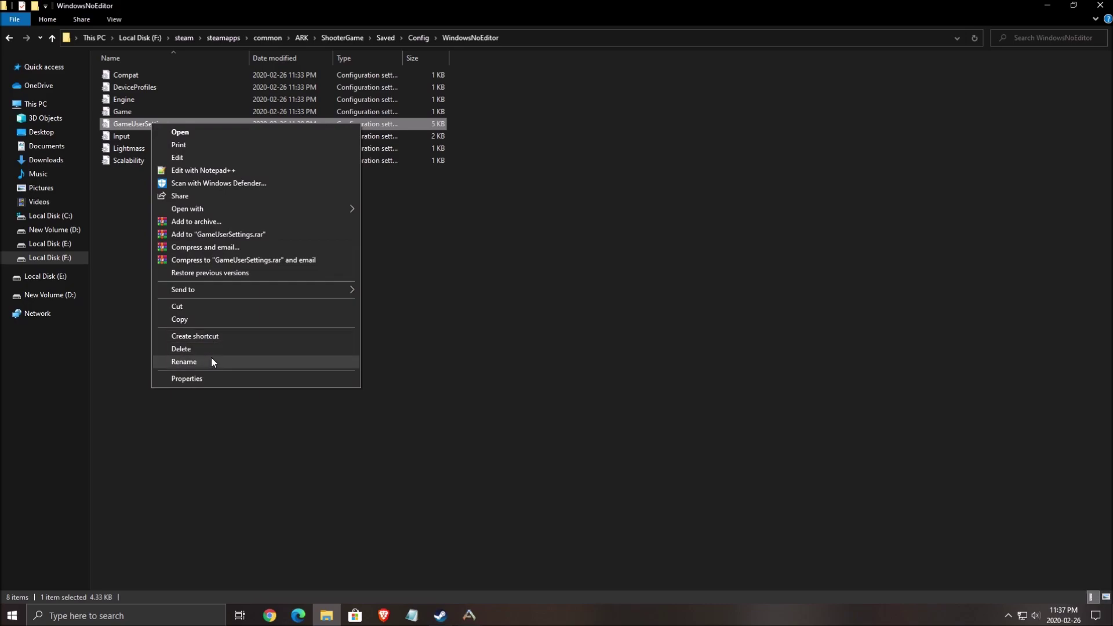
click(214, 378)
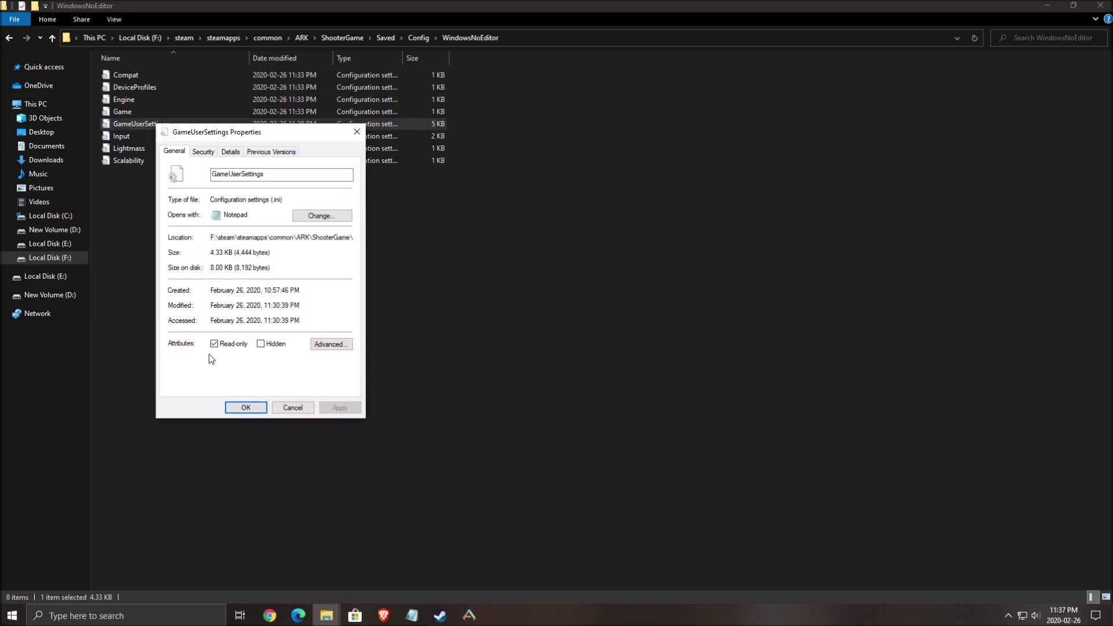
click(246, 408)
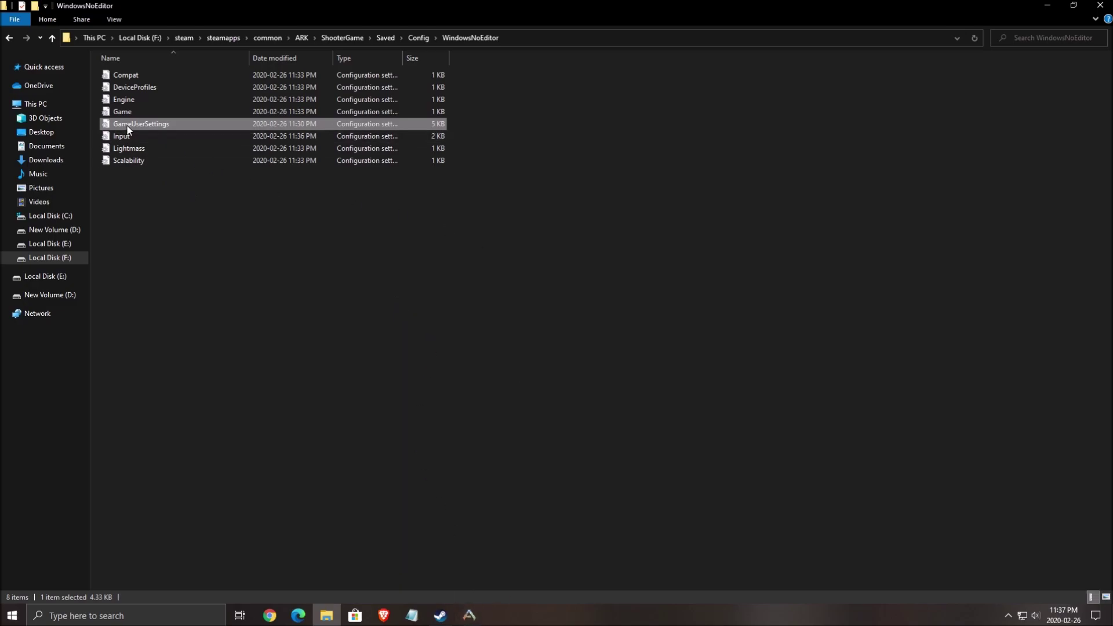
click(431, 352)
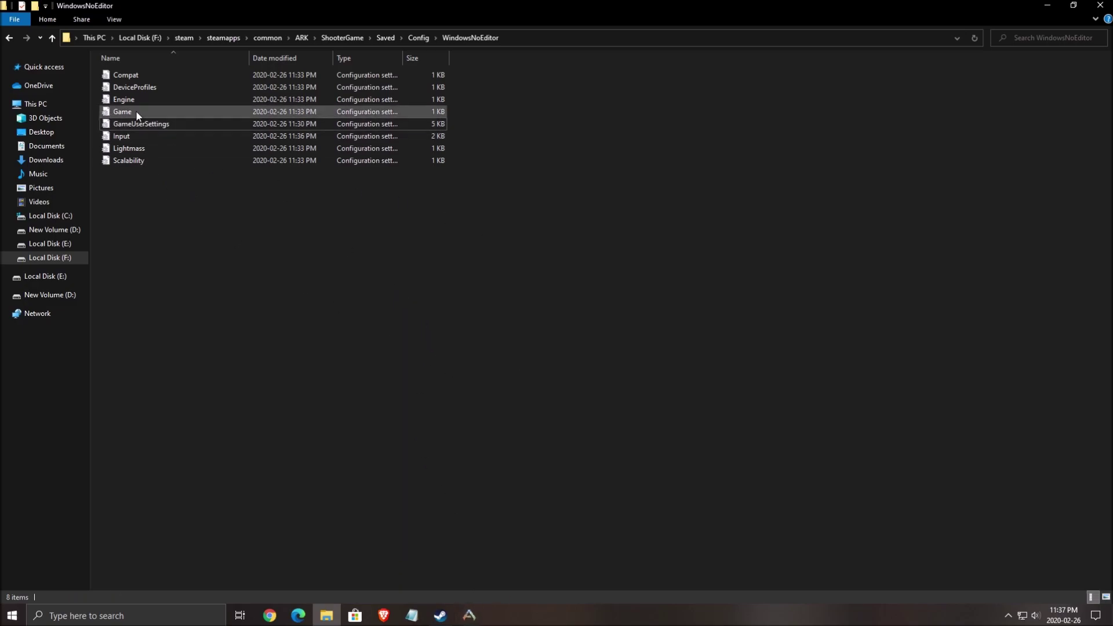